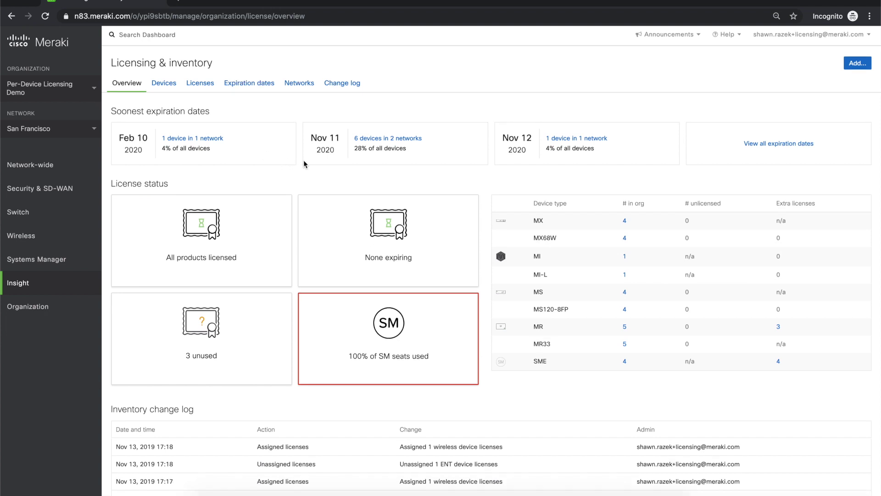
Step: Scroll the Overview page, then list only the 3 unused (inactive) ENT licenses
scroll(304, 165, down, 1)
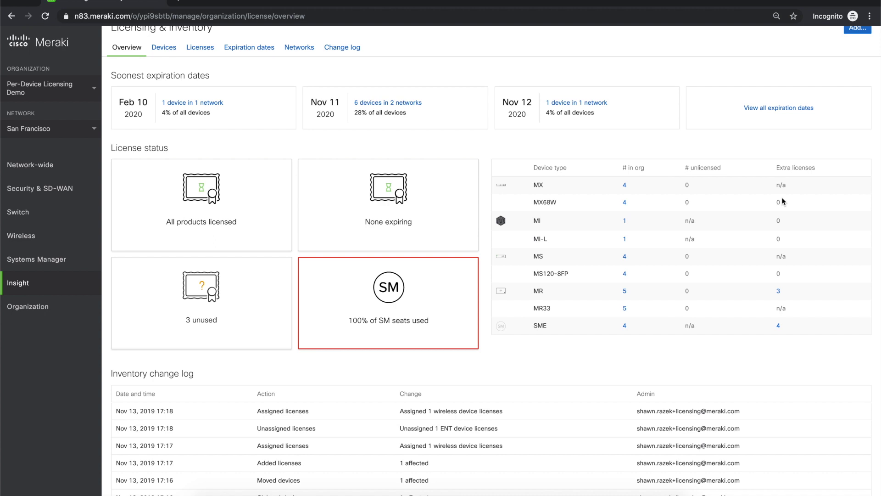
scroll(618, 290, down, 2)
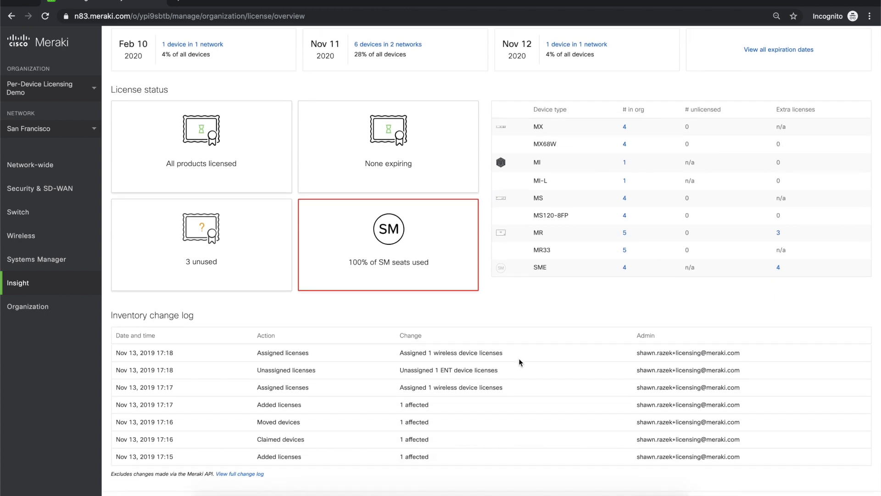
scroll(520, 362, down, 1)
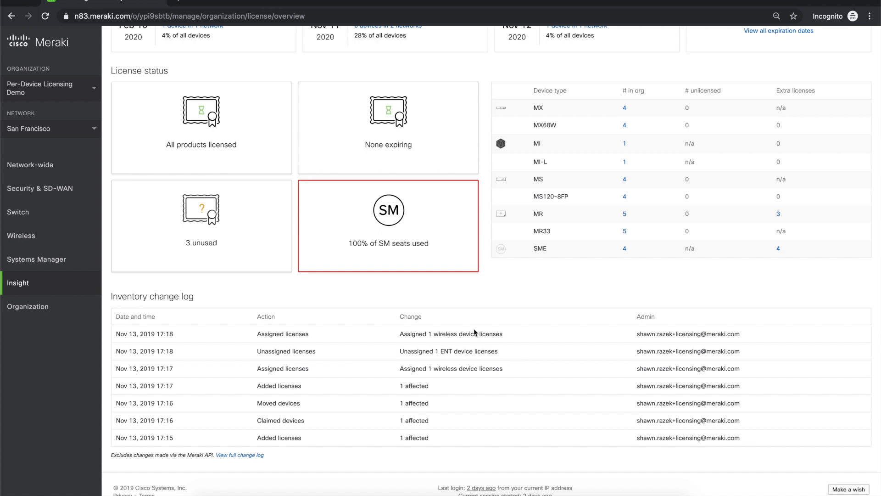
scroll(399, 251, up, 3)
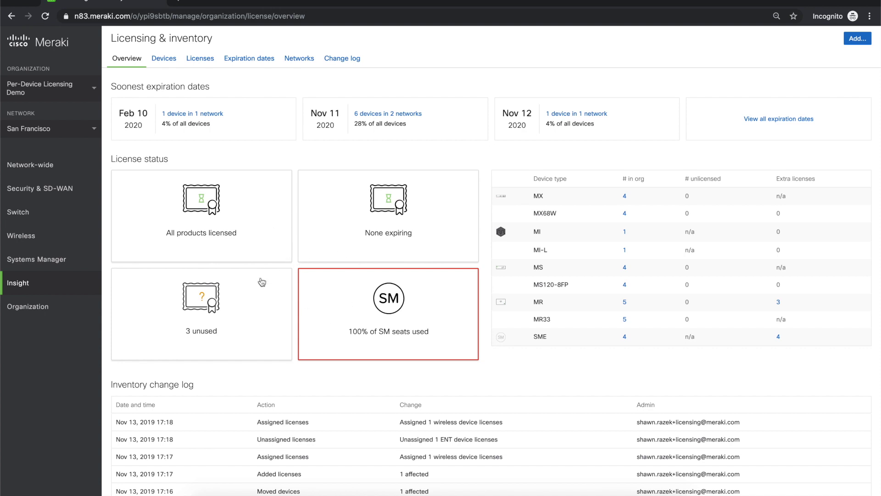
click(249, 300)
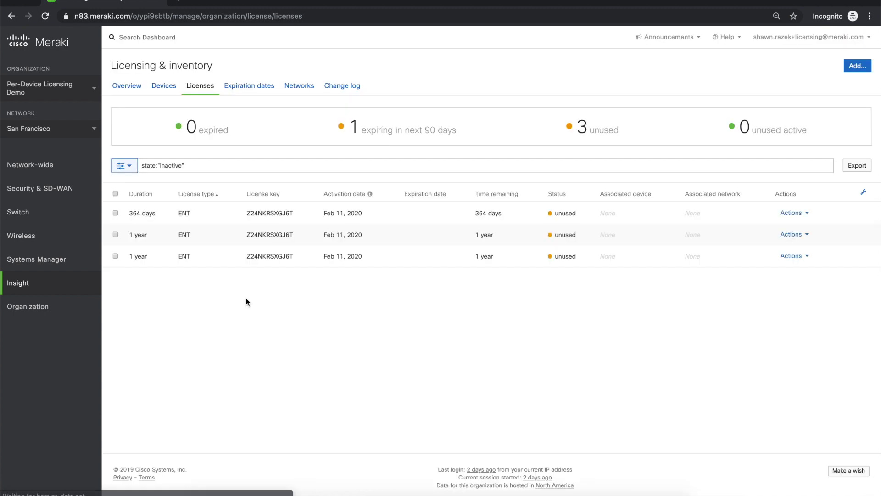
Step: Clear the inactive state filter from the license list and switch to the device inventory
drag(192, 165, 140, 166)
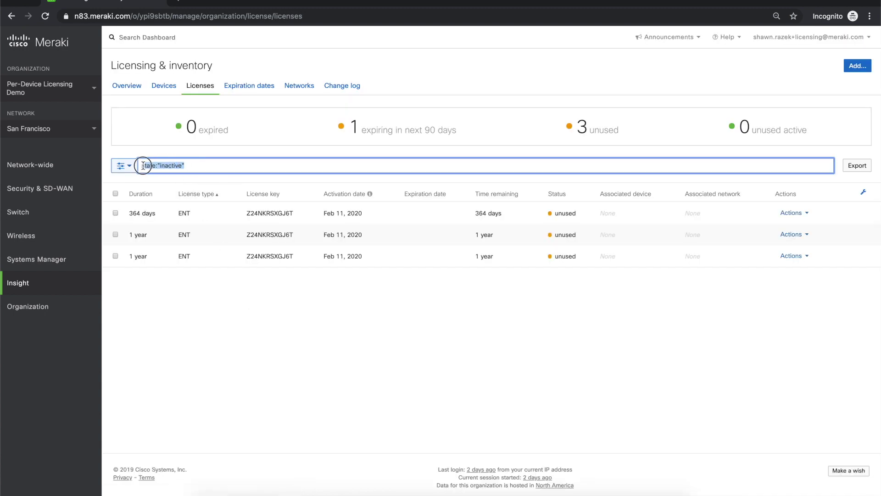
key(BackSpace)
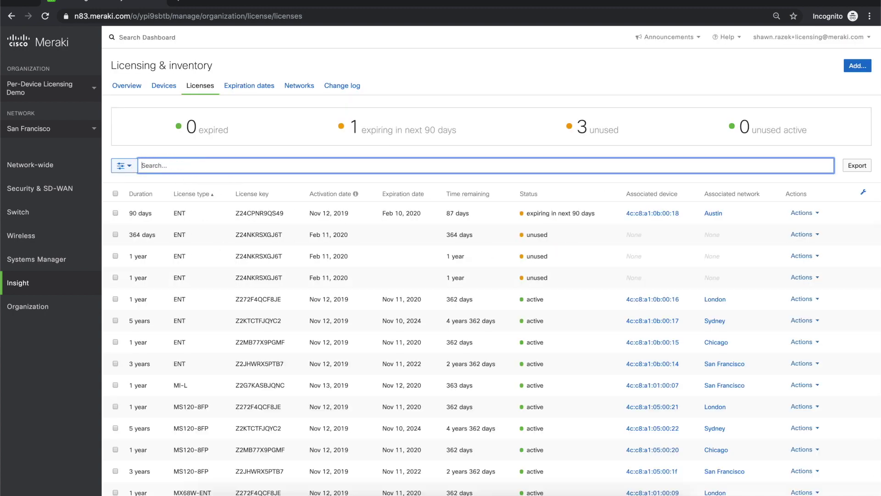
click(163, 87)
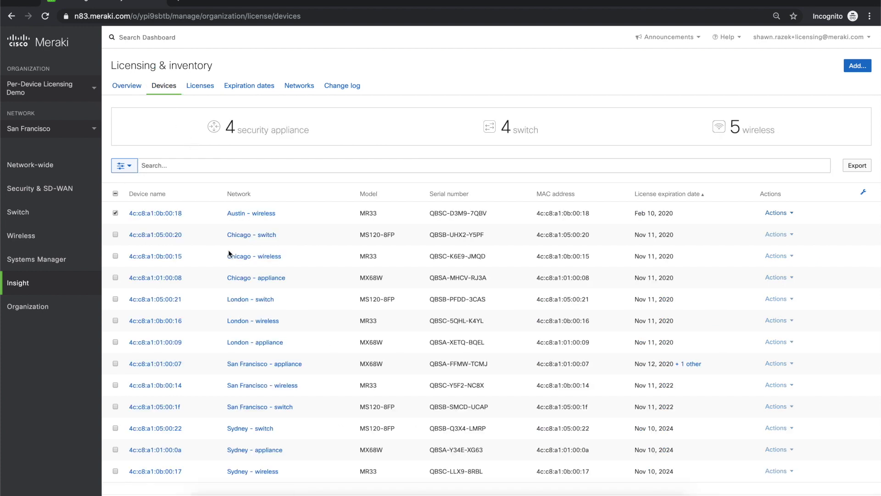
click(115, 213)
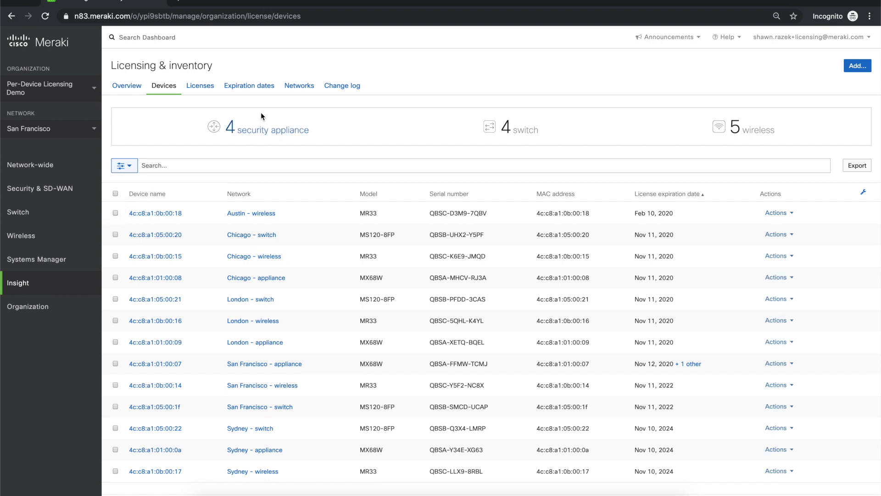
Step: Filter devices to security appliances, then remove the filter to list all devices
click(259, 129)
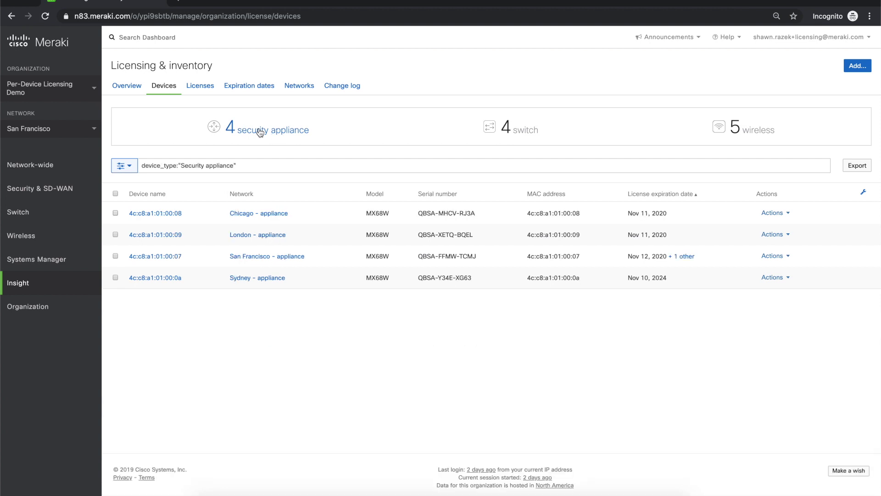
click(252, 165)
key(ctrl+a)
key(BackSpace)
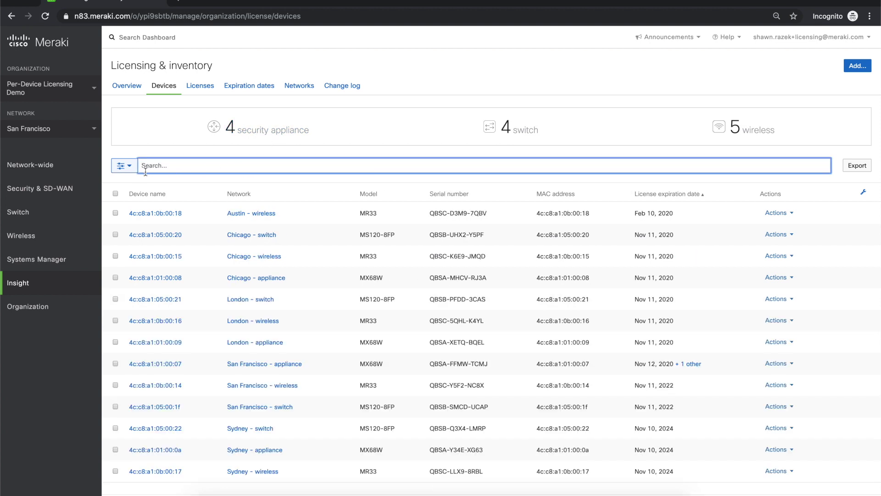
click(130, 171)
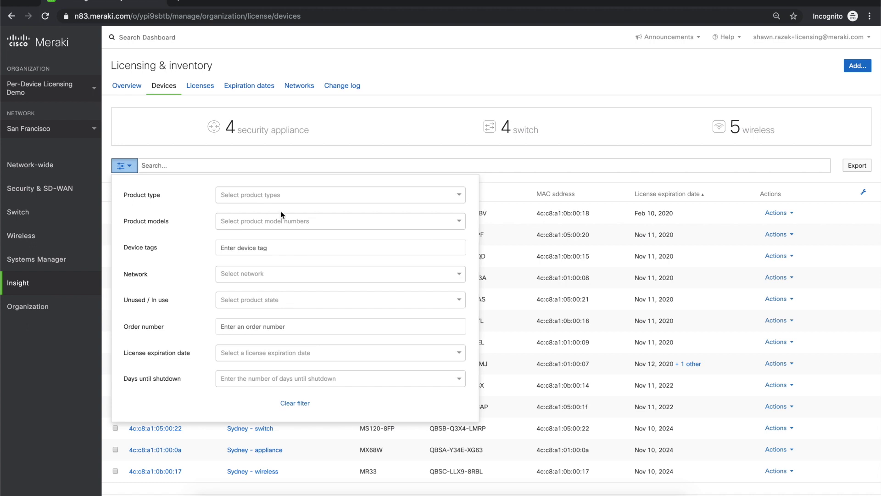
click(521, 164)
click(480, 155)
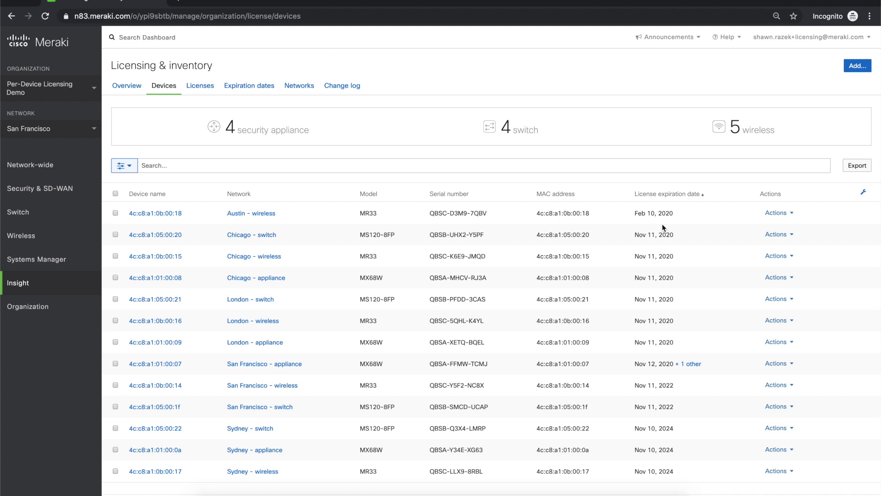
scroll(661, 264, down, 1)
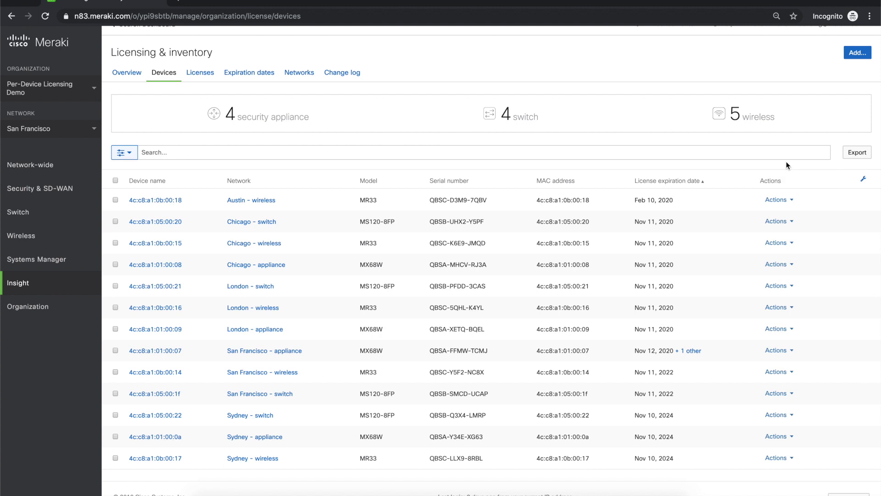
Step: Inspect the Austin device's Actions menu and close it without choosing an action
click(778, 201)
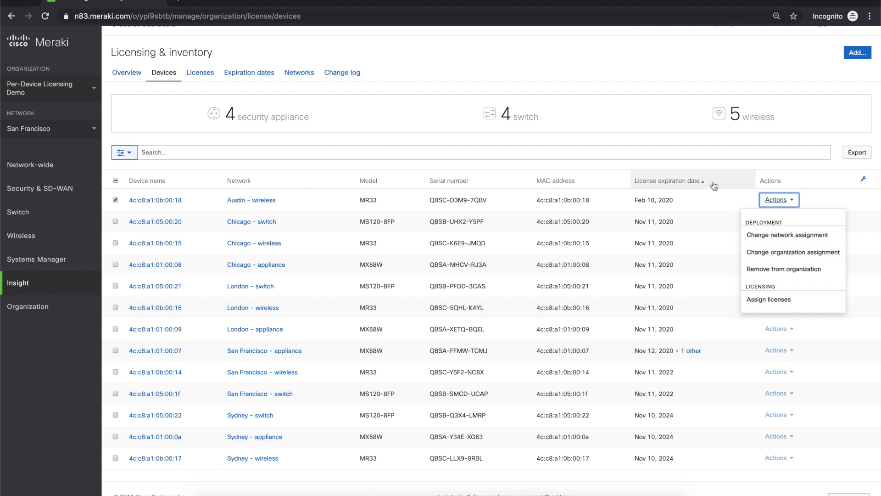
click(707, 165)
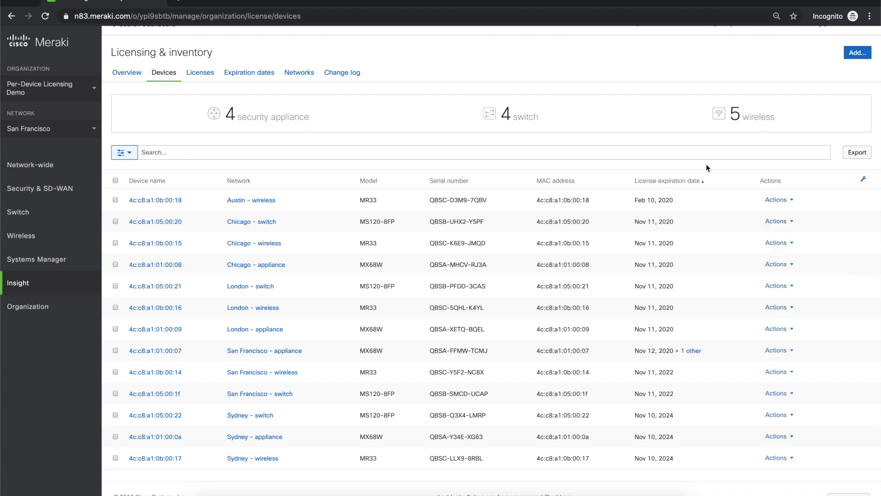
click(200, 73)
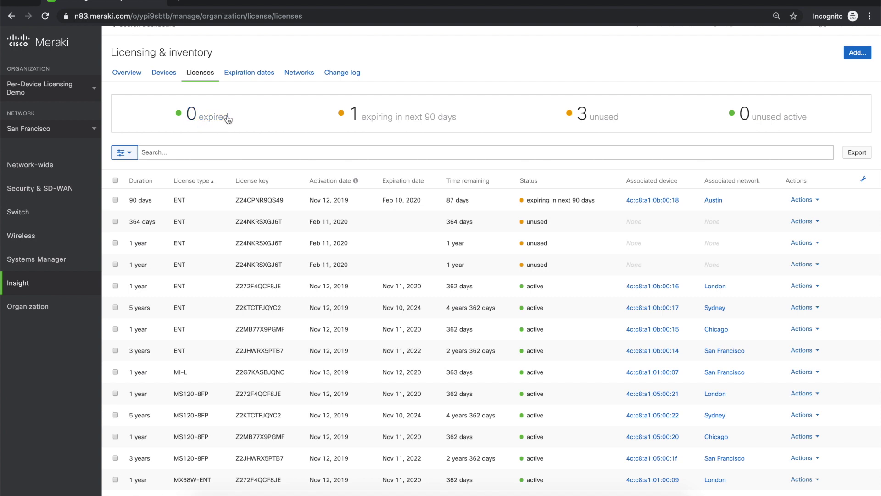
Step: Open and close the license filter options panel
click(135, 156)
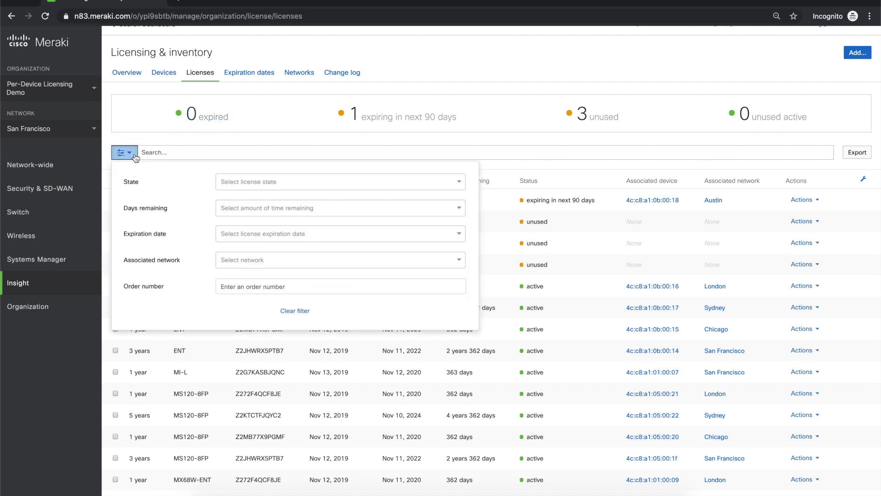
click(184, 154)
click(184, 144)
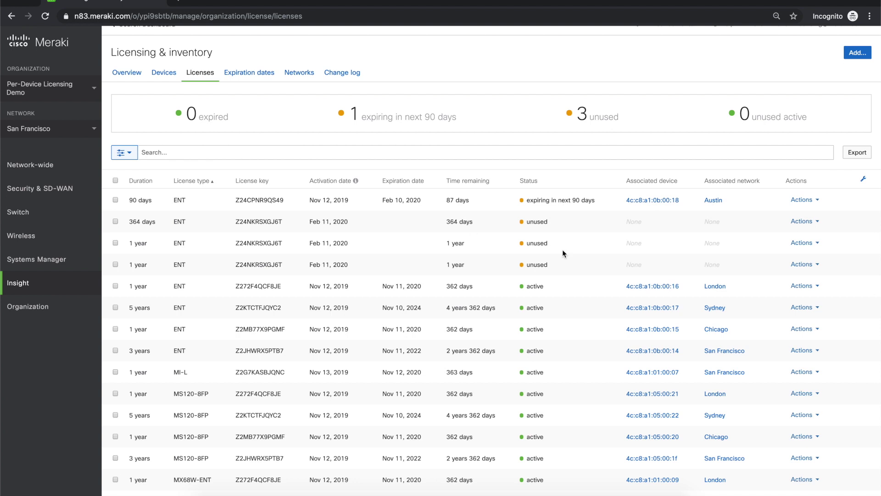
Step: Check the expiring Austin license's actions, then view licenses grouped by expiration date
click(801, 201)
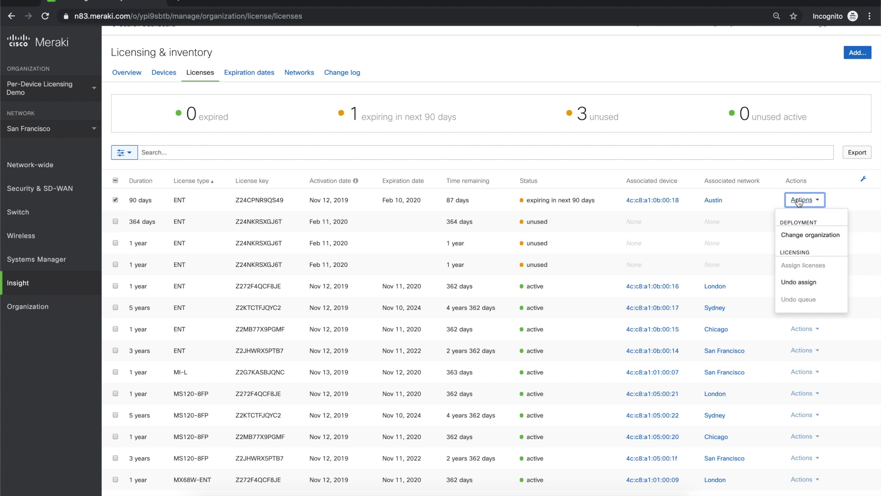
click(781, 164)
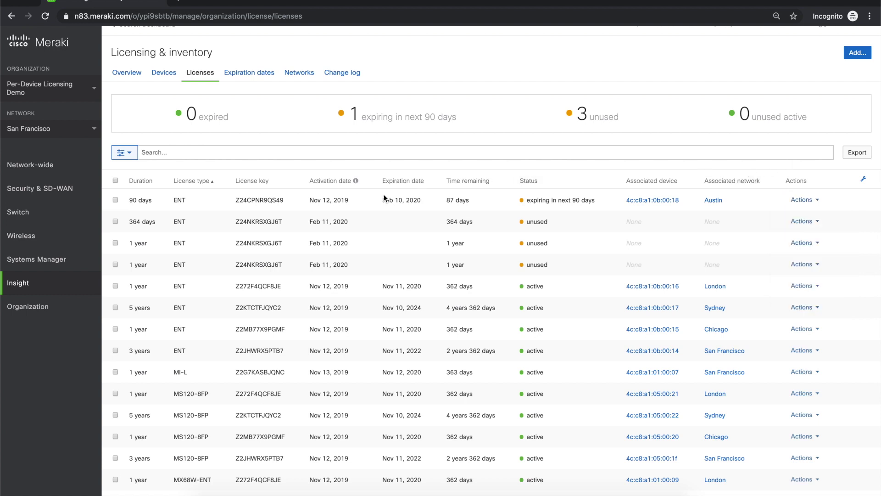
click(259, 74)
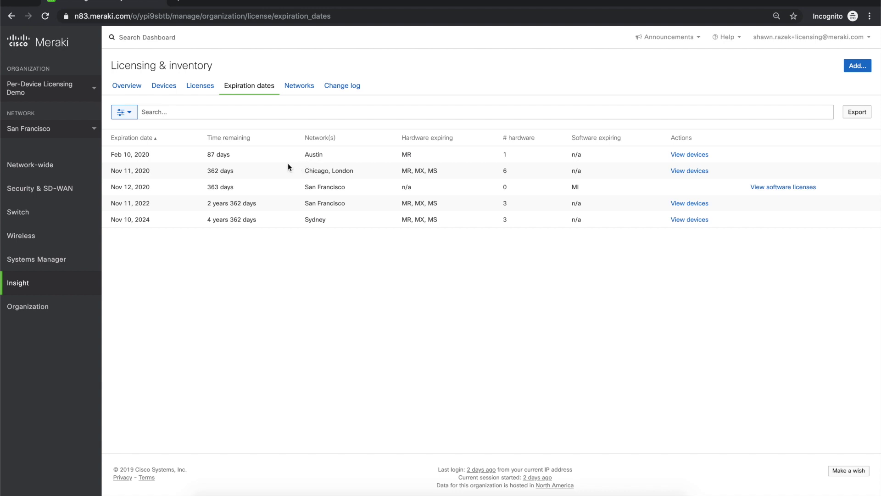
Step: Toggle the expiration date sort, then view license expirations per network sorted by date
click(170, 139)
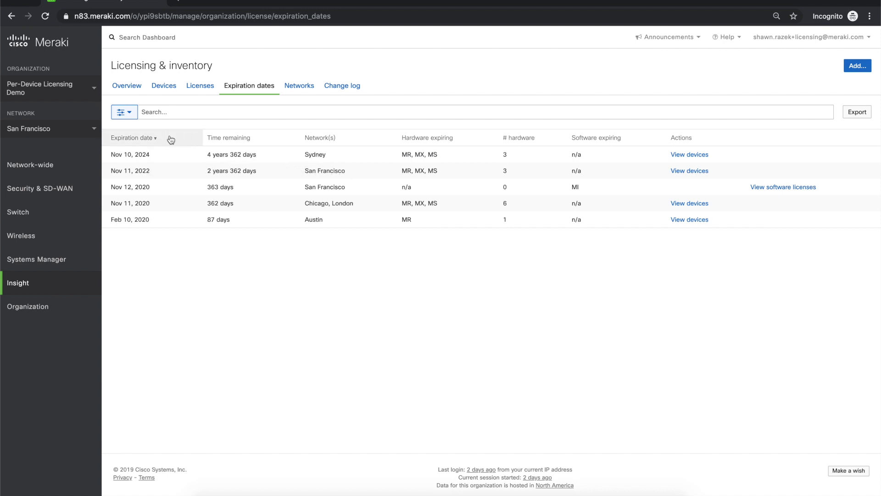
click(171, 139)
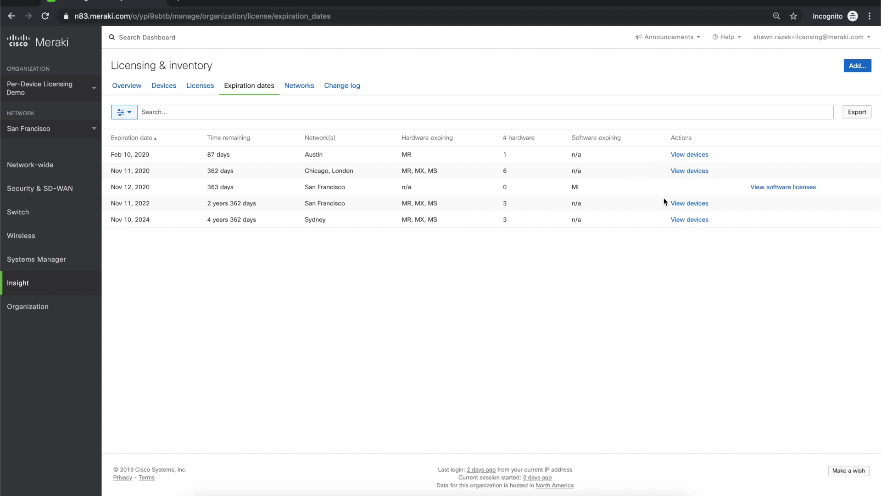
click(296, 89)
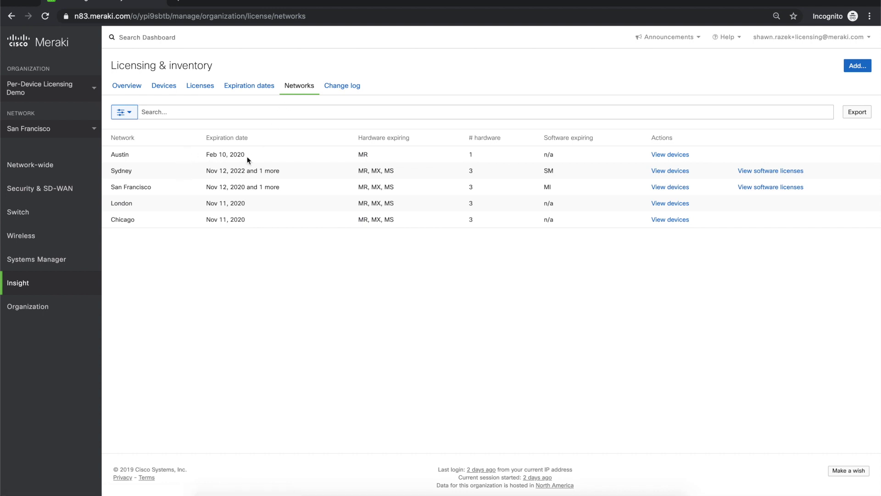
click(261, 137)
Step: Open the inventory Change log showing the Nov 13, 2019 license and device actions
click(336, 90)
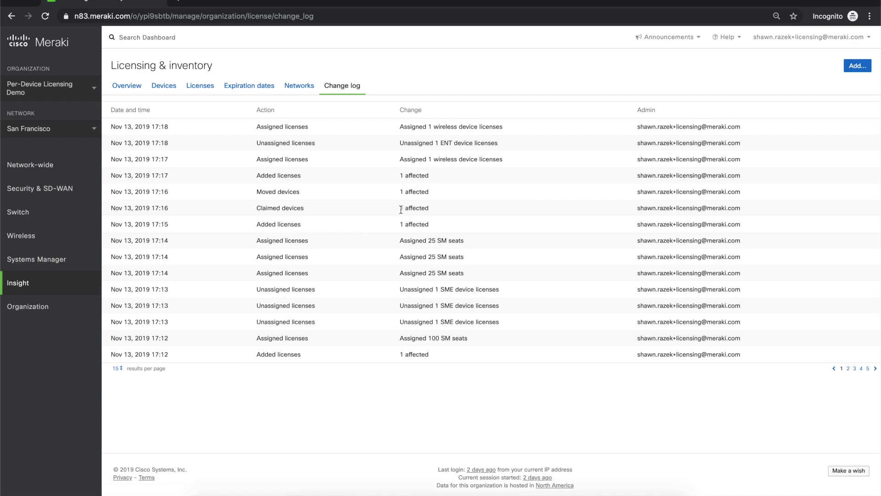